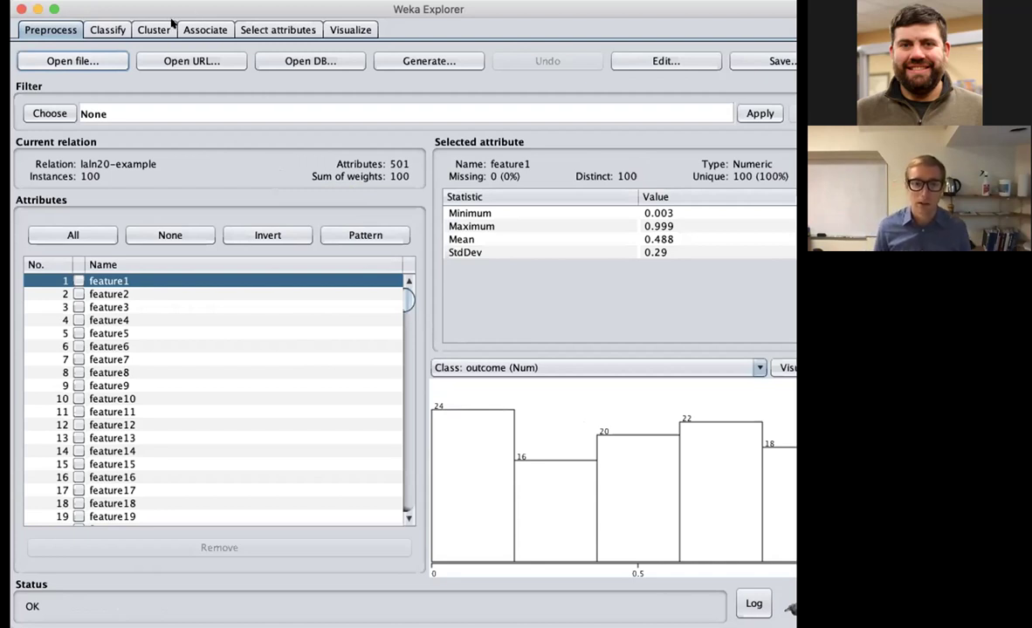
Inspect the statistics of the outcome attribute at the end of the attribute list.
scroll(176, 385, "down", 20)
scroll(188, 384, "down", 20)
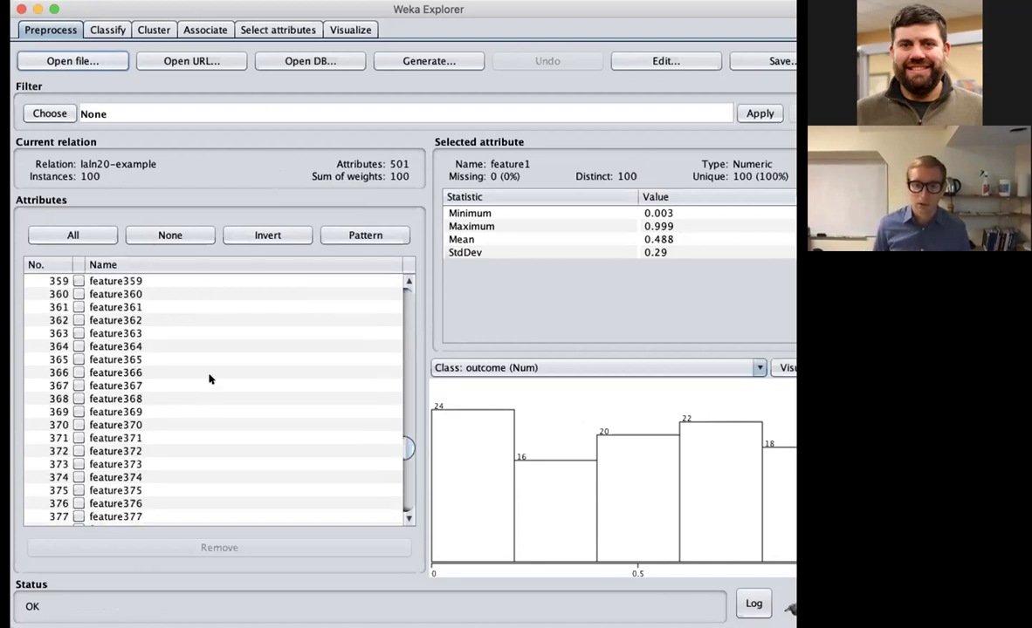
left_click(120, 520)
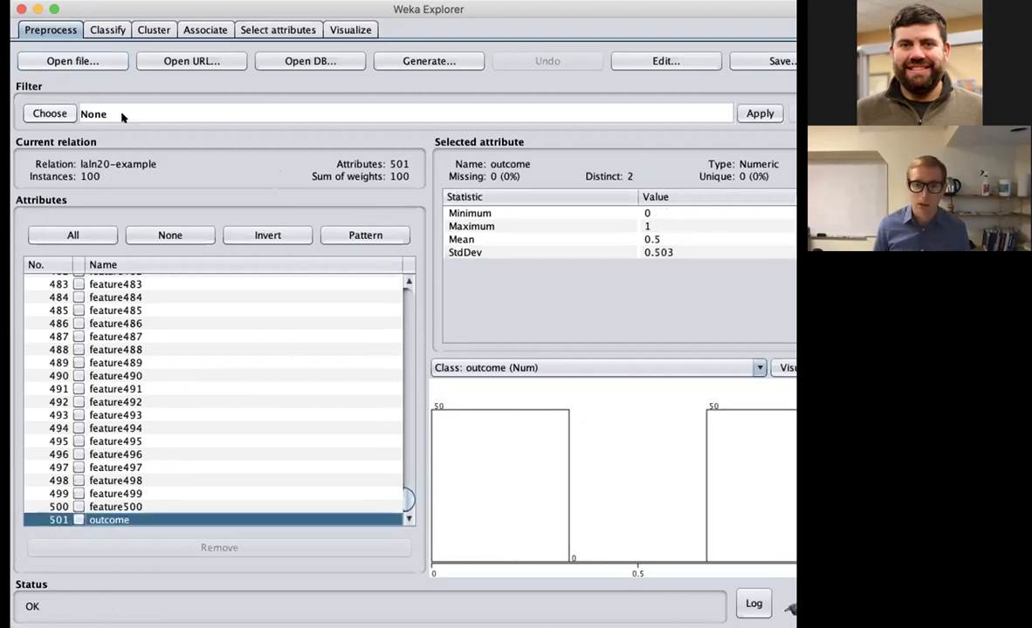
Apply the unsupervised attribute filter NumericToNominal with its range set to last, converting the outcome attribute to nominal.
left_click(53, 114)
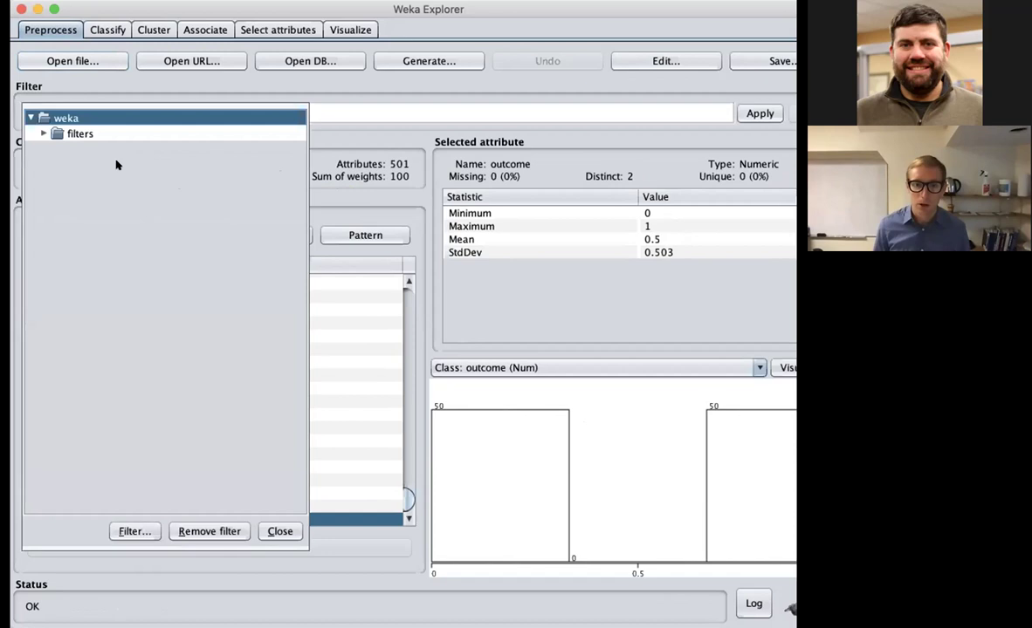
left_click(43, 132)
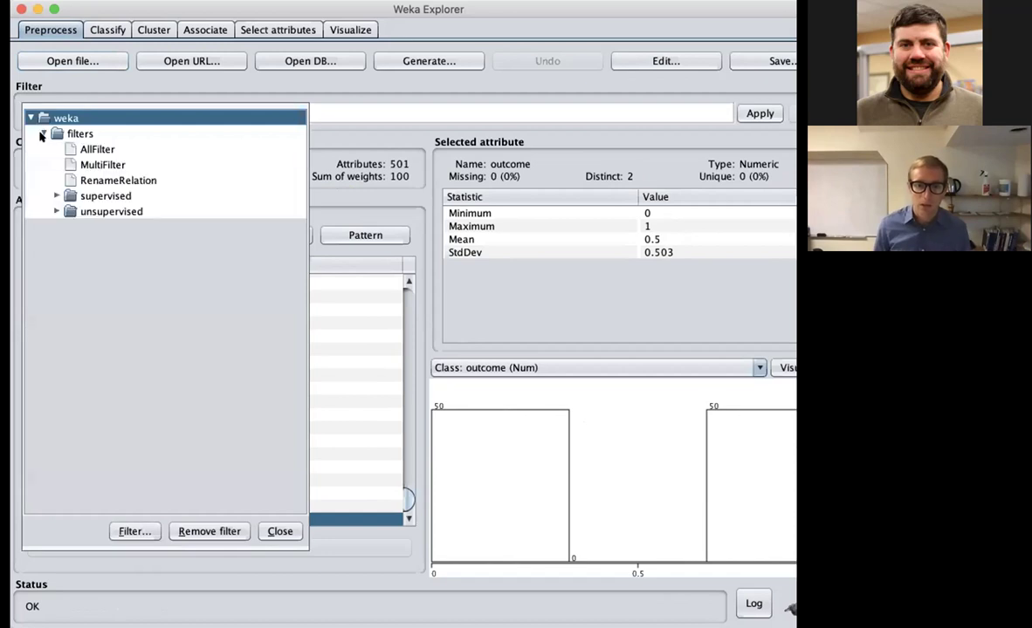
left_click(69, 209)
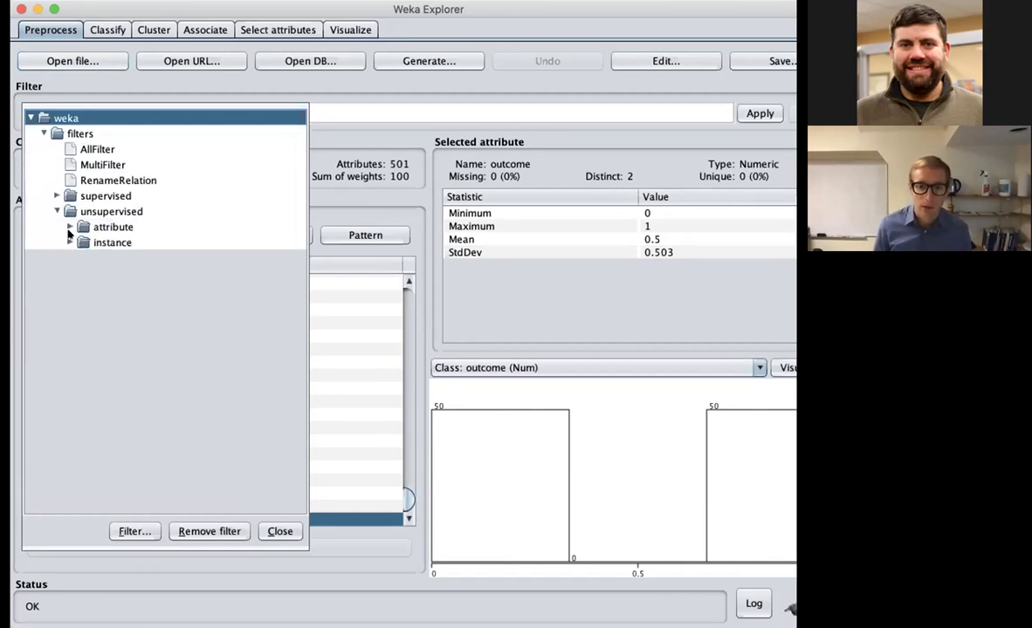
left_click(69, 227)
scroll(115, 249, "down", 3)
scroll(146, 280, "down", 10)
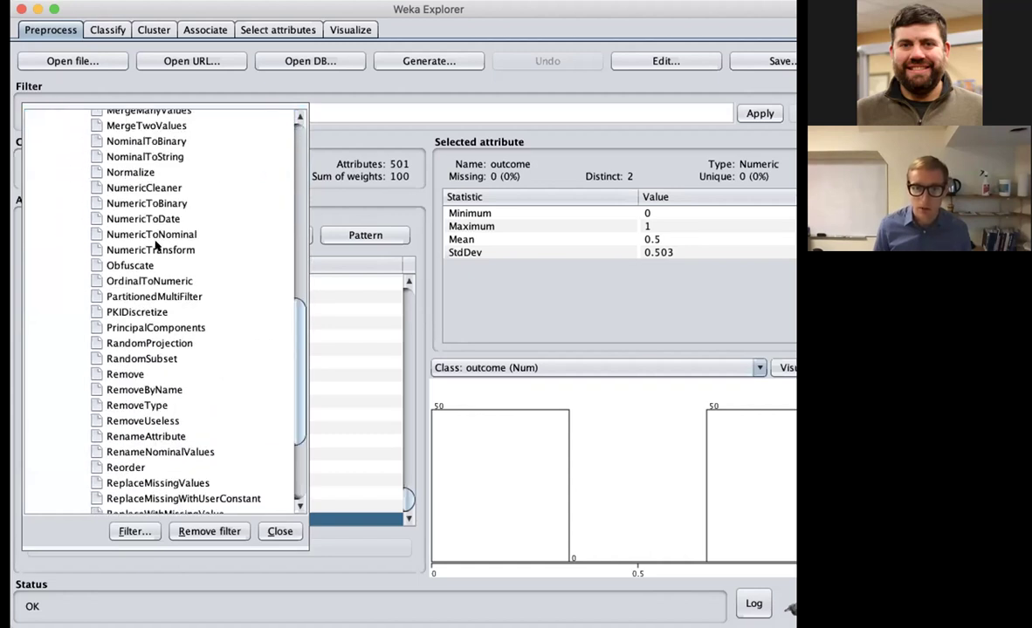
left_click(154, 237)
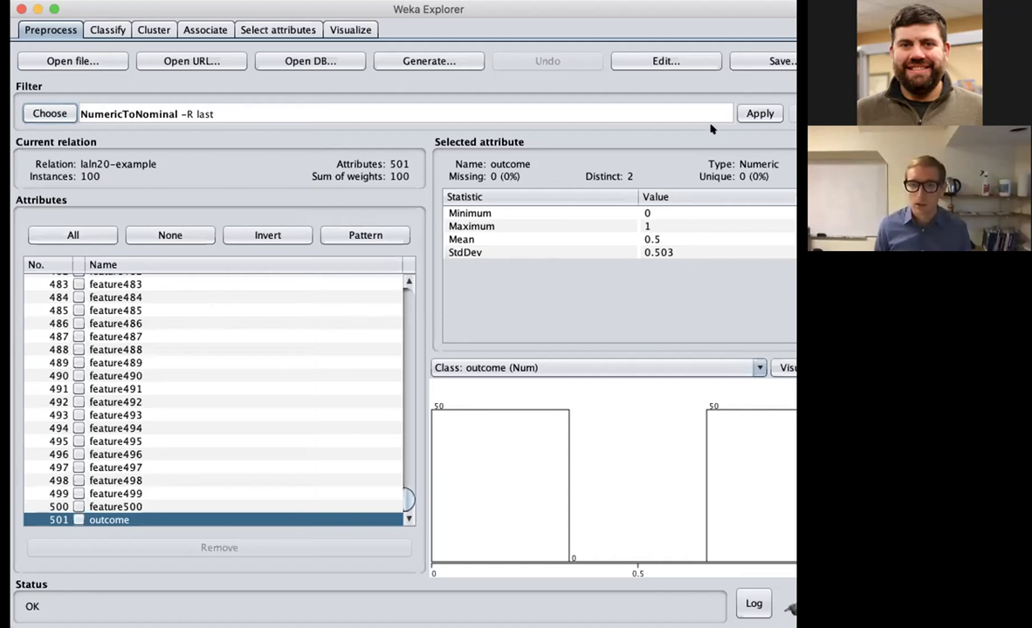
left_click(759, 113)
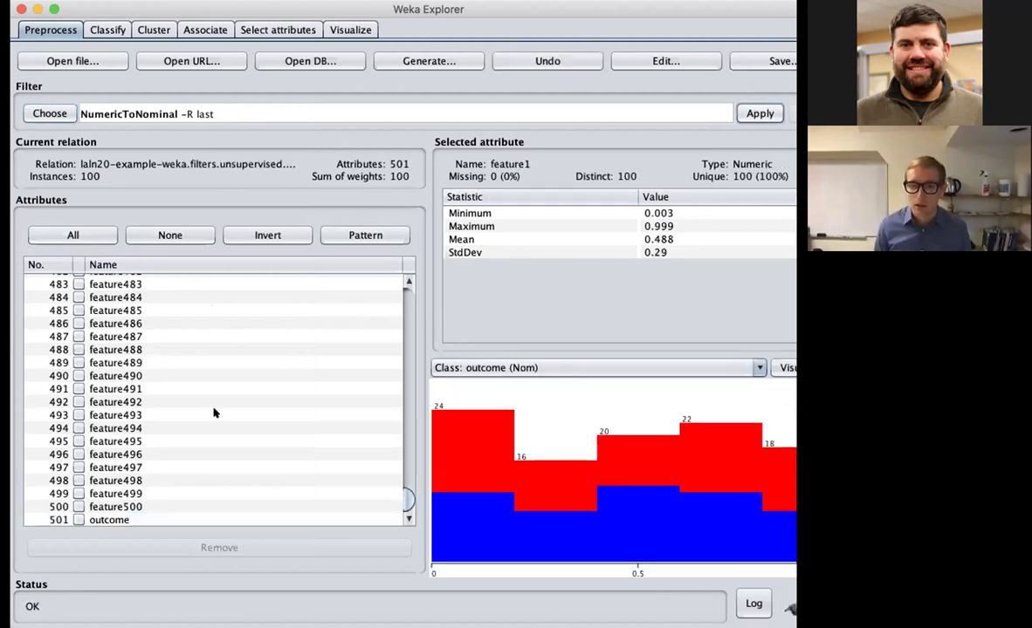
Examine the outcome attribute's type and labels, and the class distribution of the first three features.
left_click(105, 518)
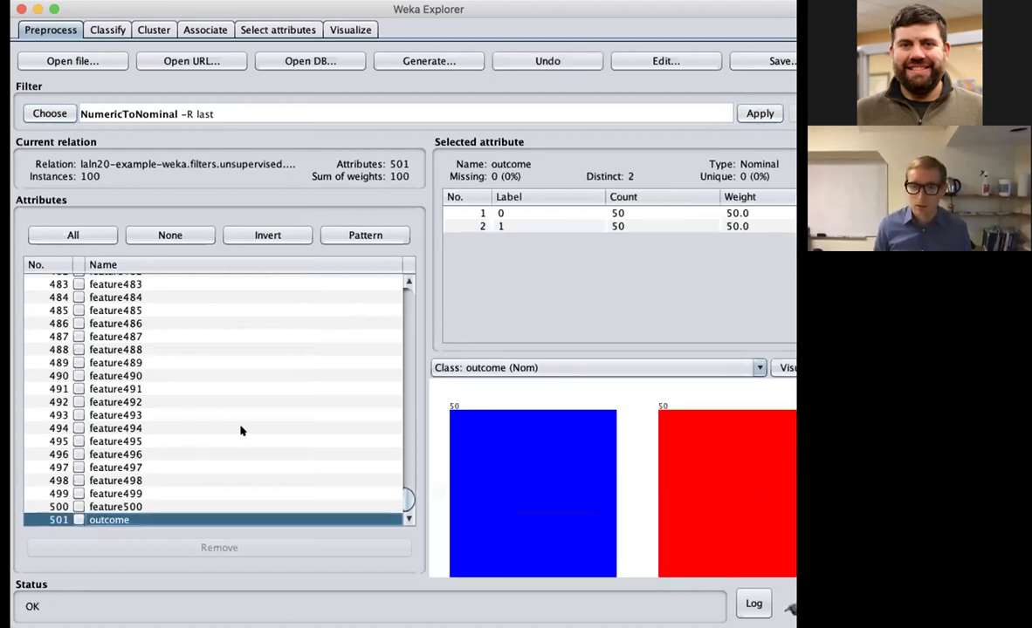
scroll(290, 365, "up", 20)
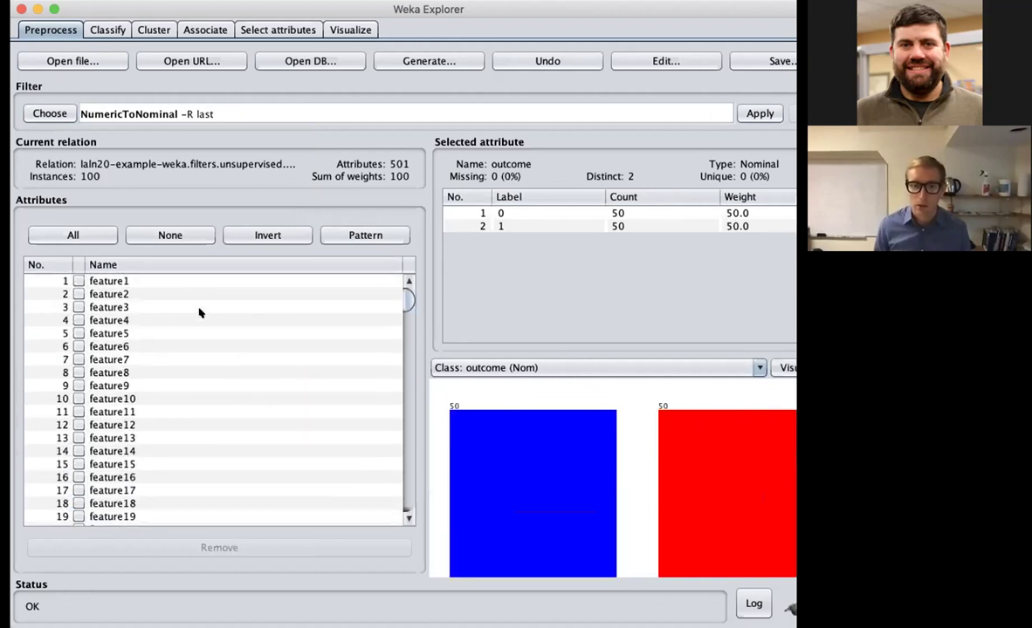
left_click(200, 306)
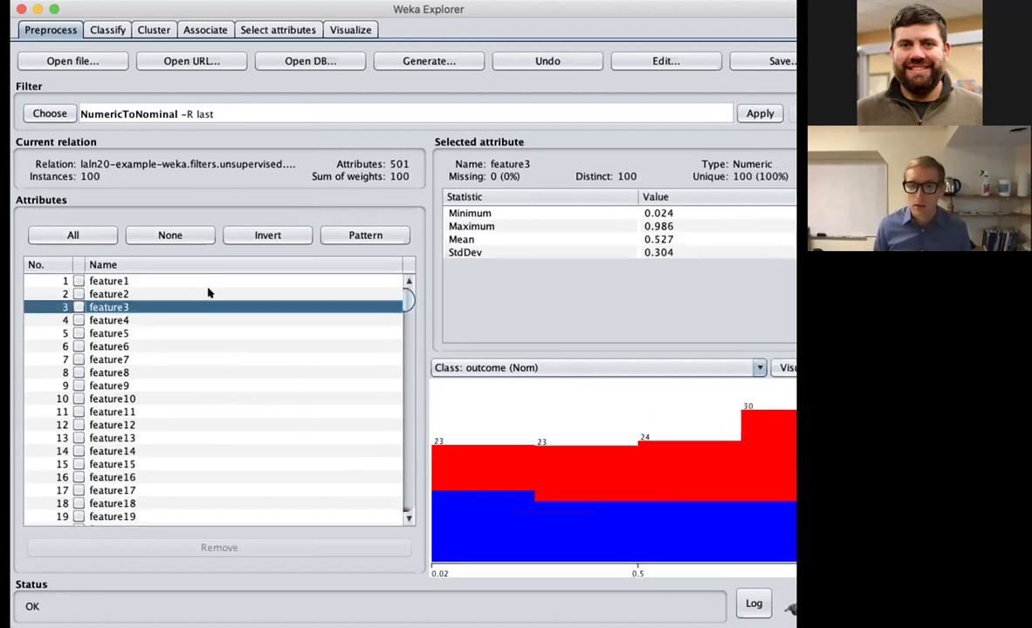
key("Up")
key("Up")
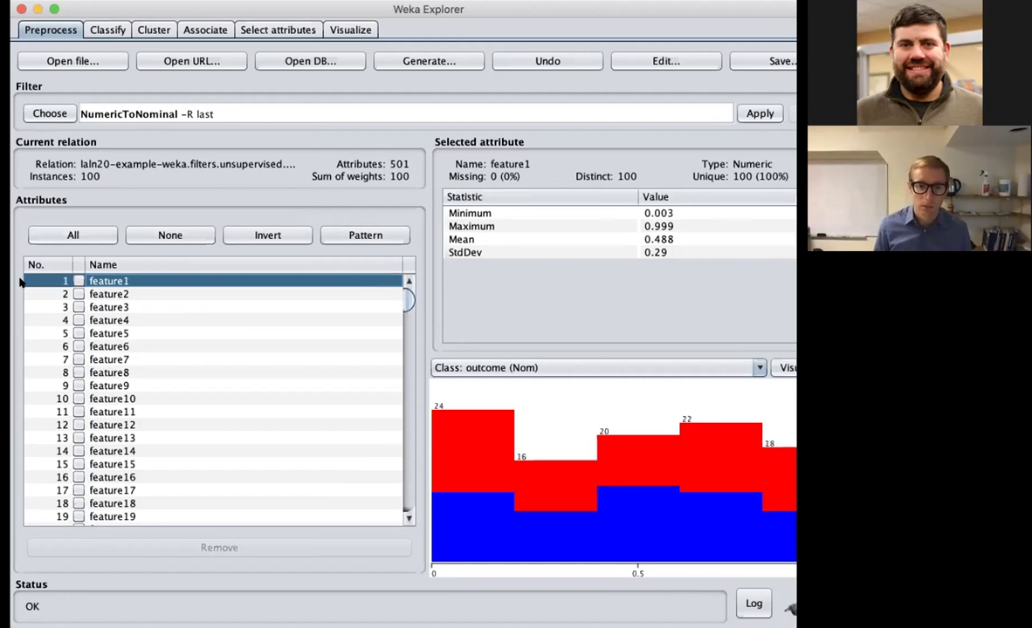
Classify the nominal outcome with the Logistic function using 10-fold cross-validation.
left_click(96, 31)
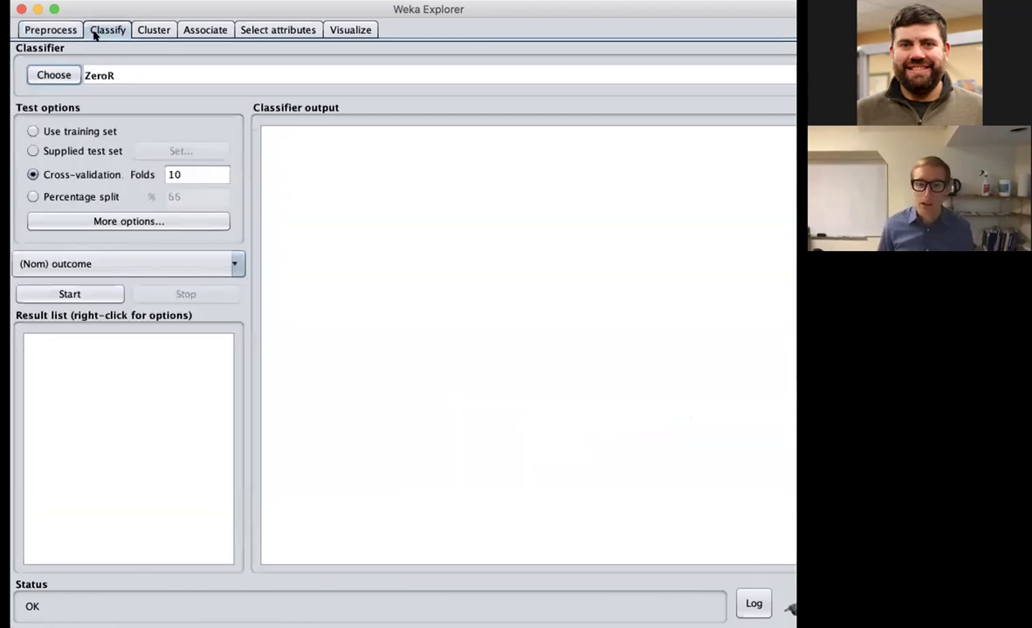
left_click(63, 76)
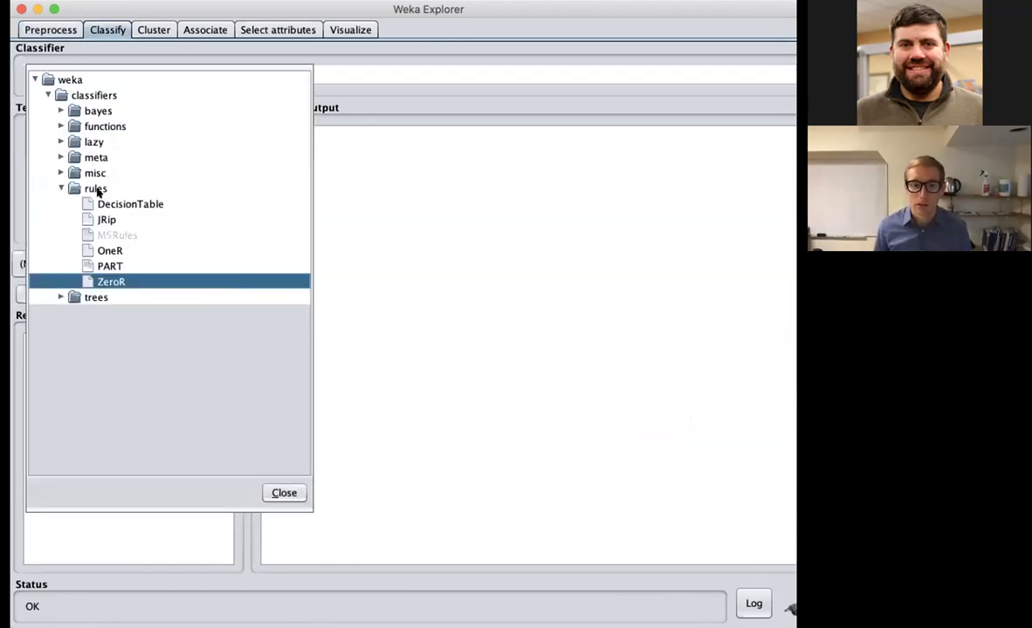
left_click(57, 126)
left_click(99, 154)
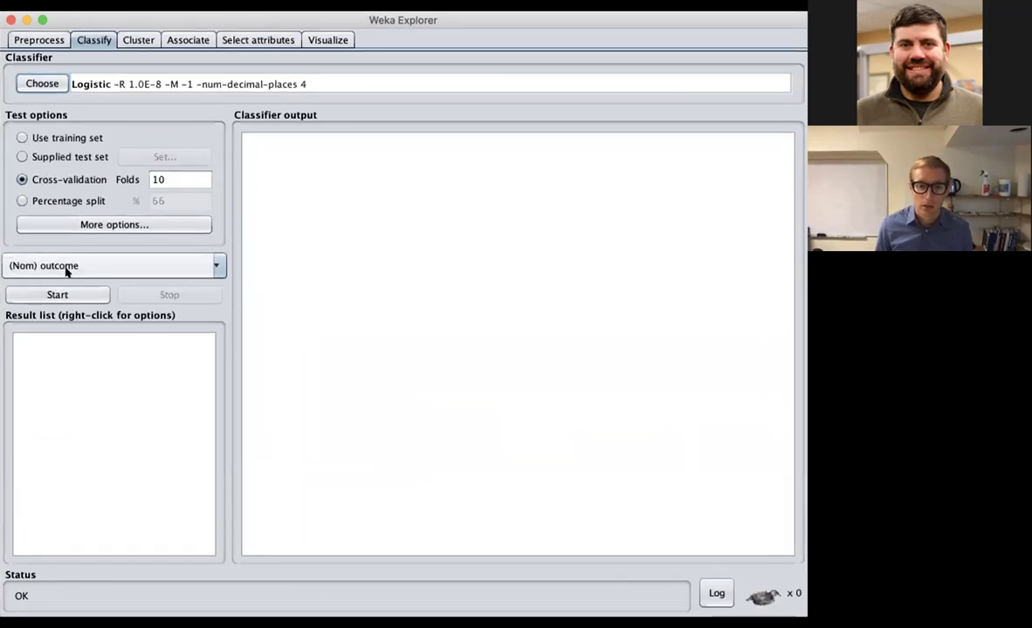
left_click(69, 295)
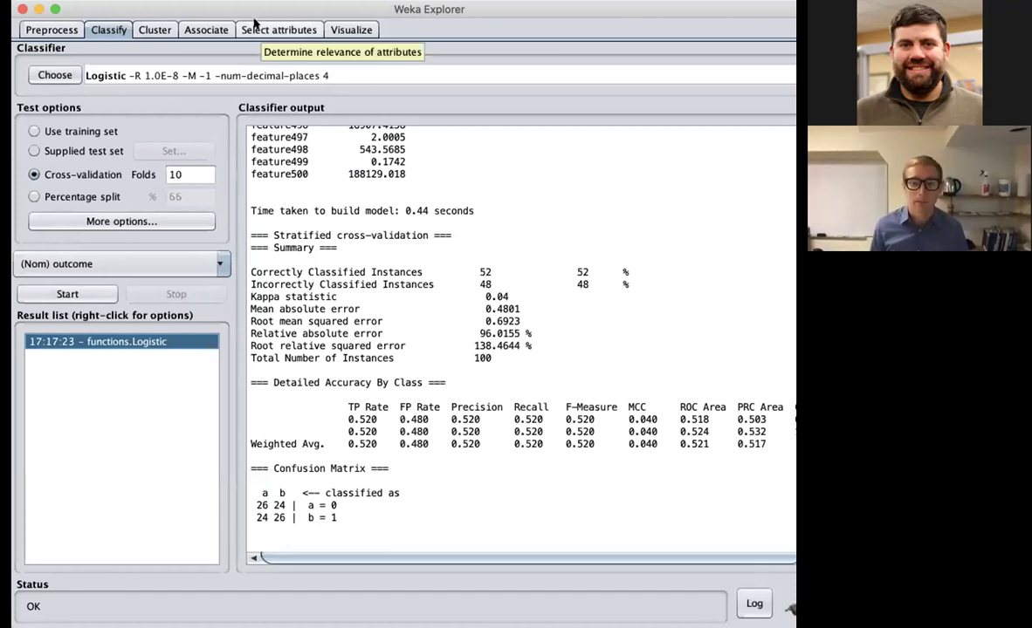
Run attribute selection for outcome on the full training set with the CfsSubsetEval evaluator and BestFirst search.
left_click(255, 26)
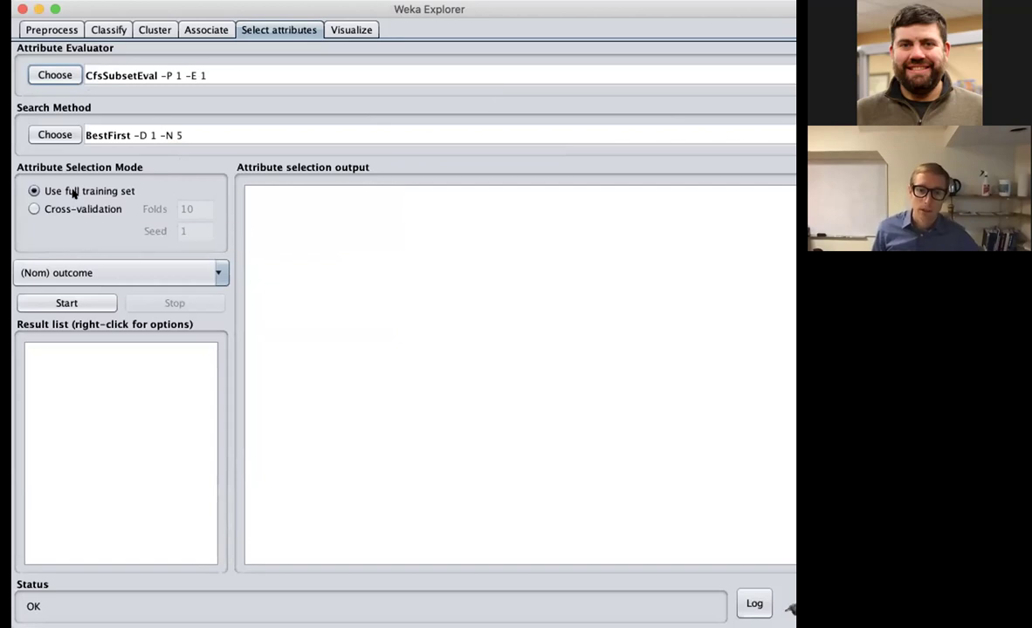
left_click(66, 301)
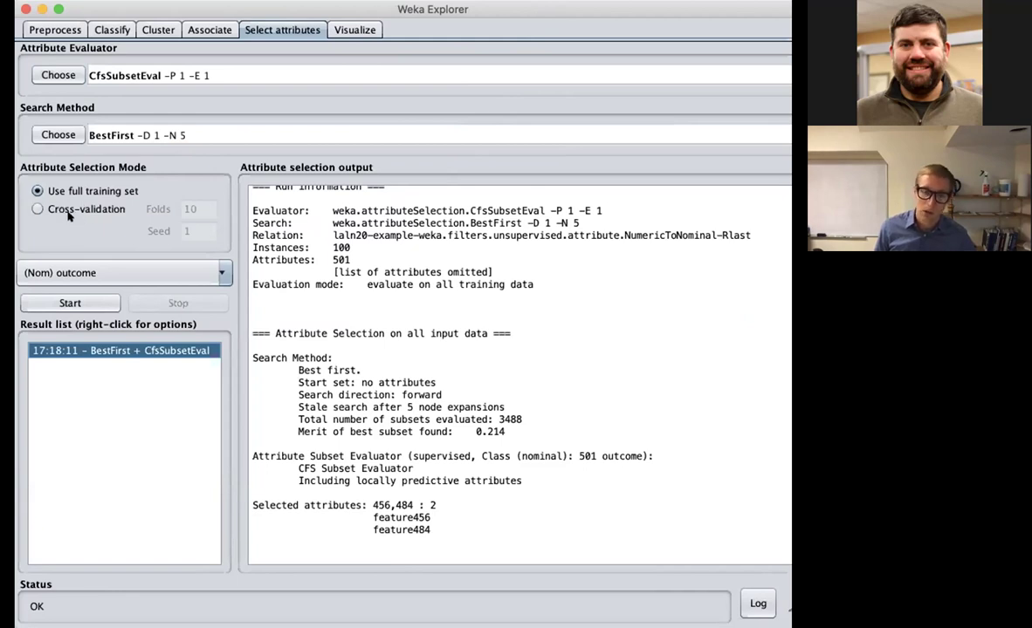
left_click(77, 31)
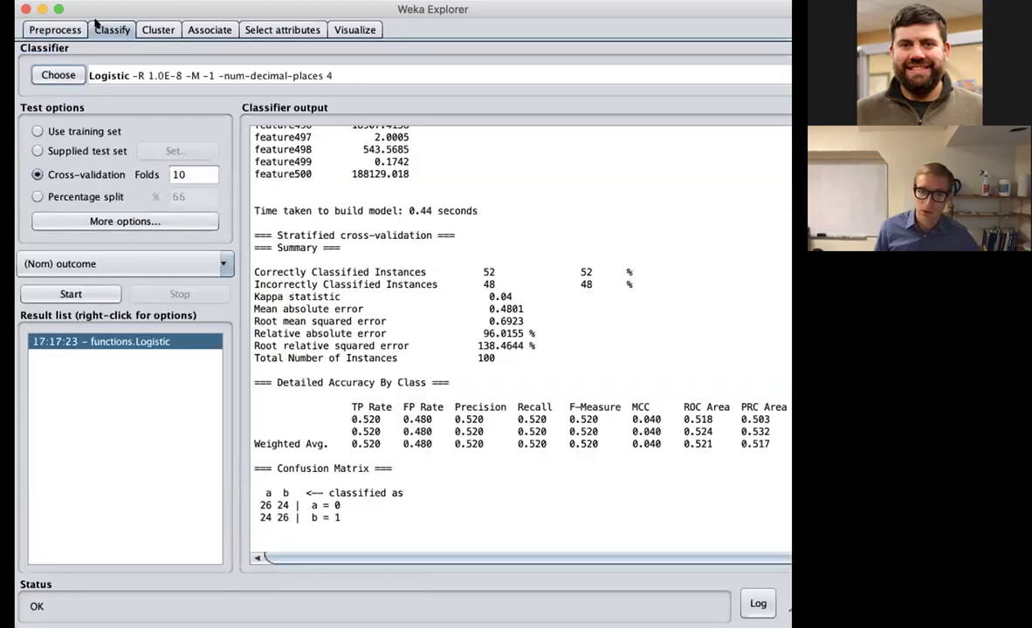
left_click(96, 28)
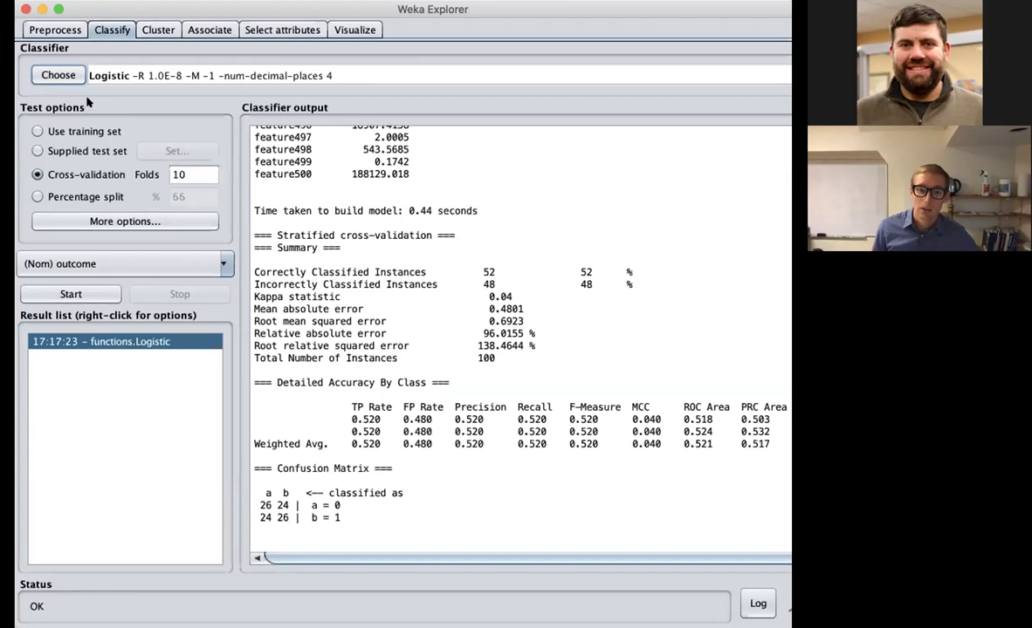
Remove all attributes from the dataset except feature456, feature484 and outcome.
left_click(62, 33)
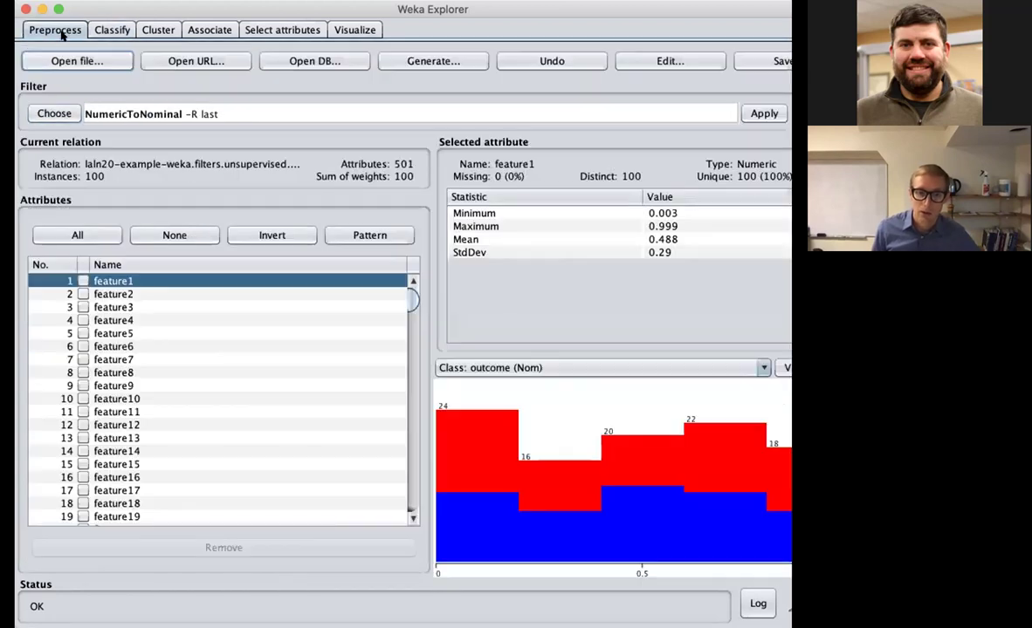
left_click(79, 234)
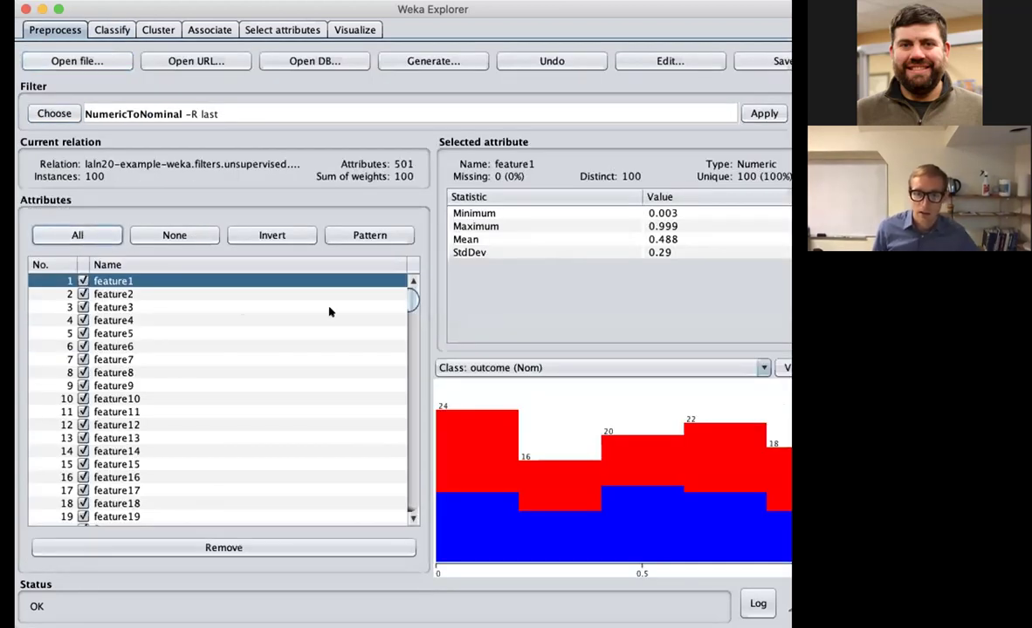
left_click_drag(412, 297, 397, 481)
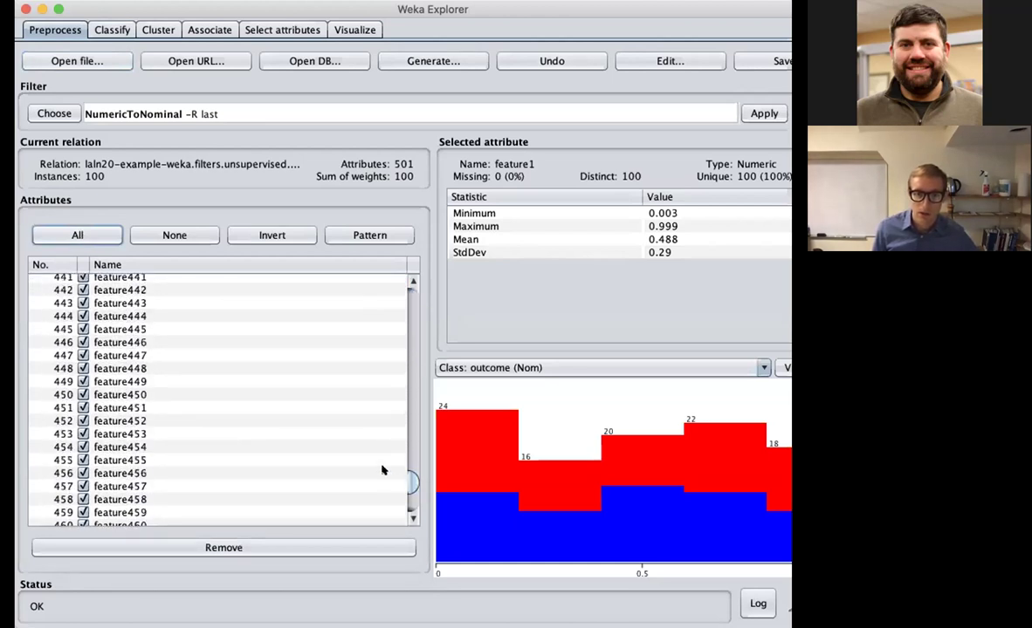
left_click(83, 473)
scroll(159, 465, "down", 1)
scroll(160, 465, "down", 10)
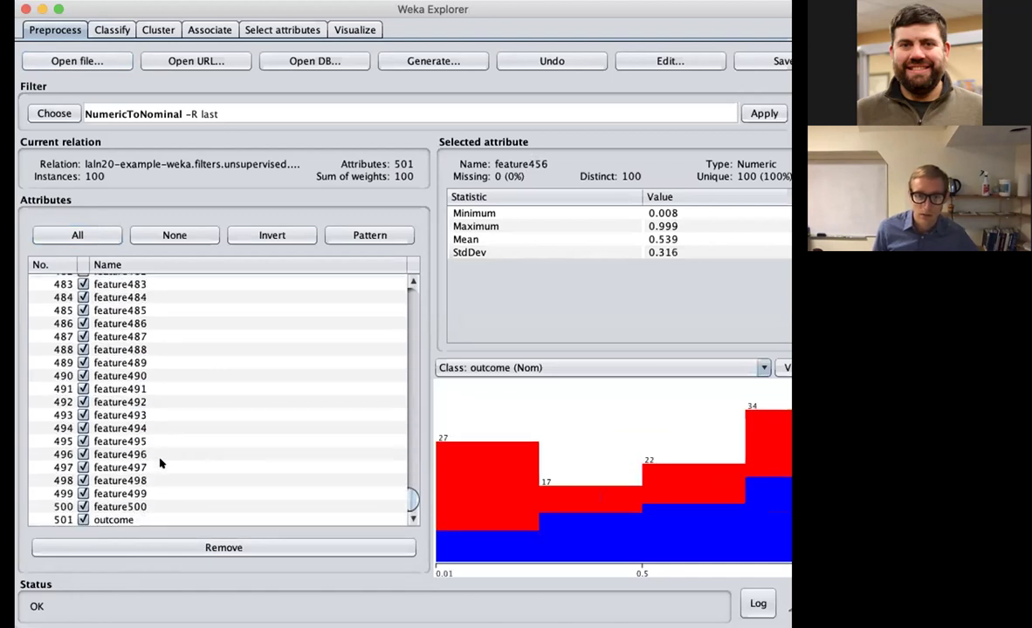
left_click(81, 298)
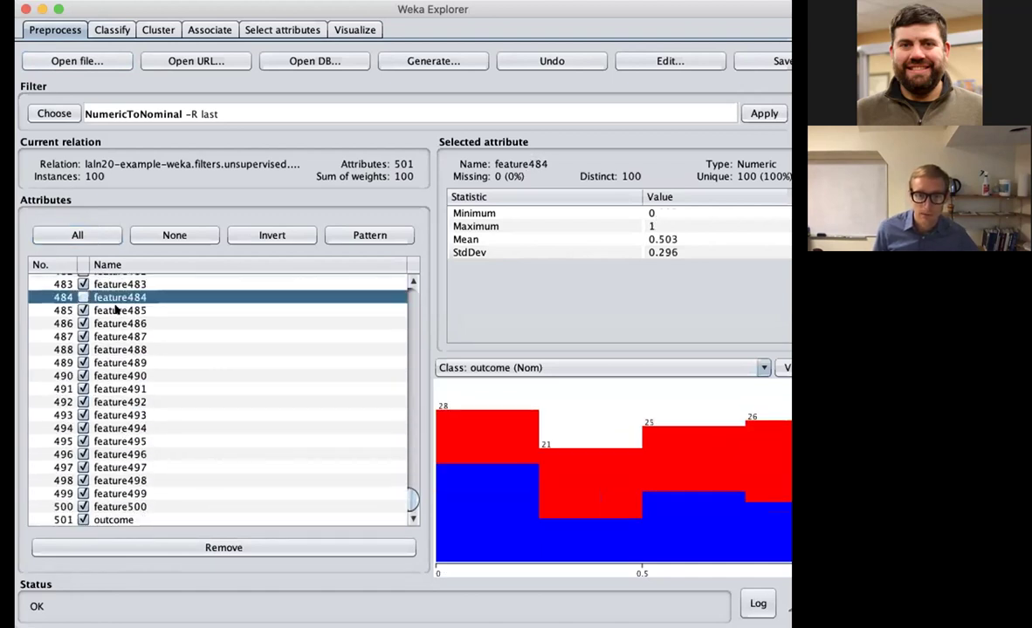
left_click(83, 520)
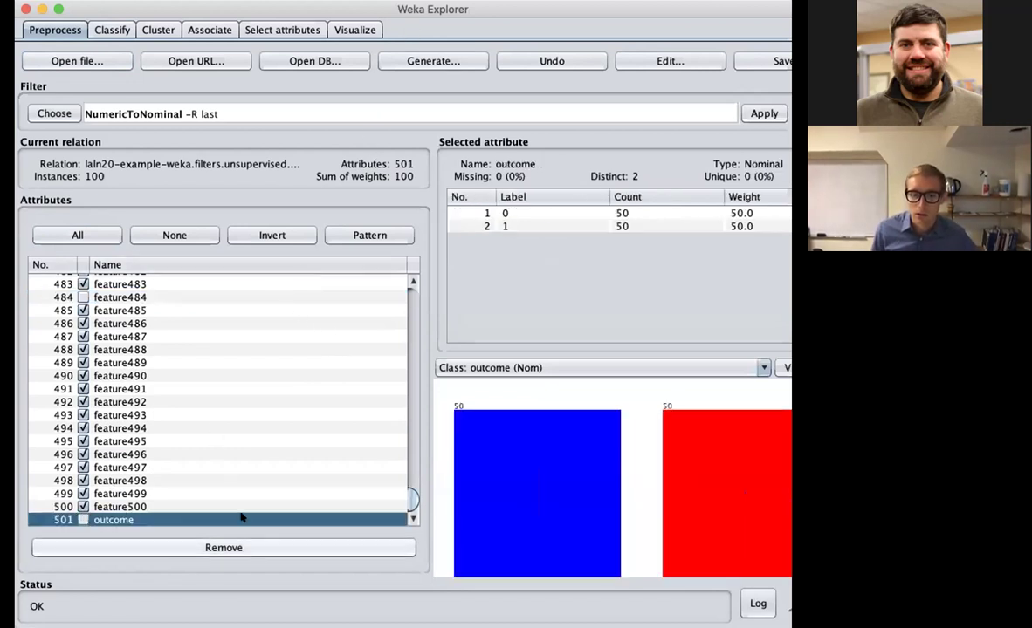
left_click(243, 547)
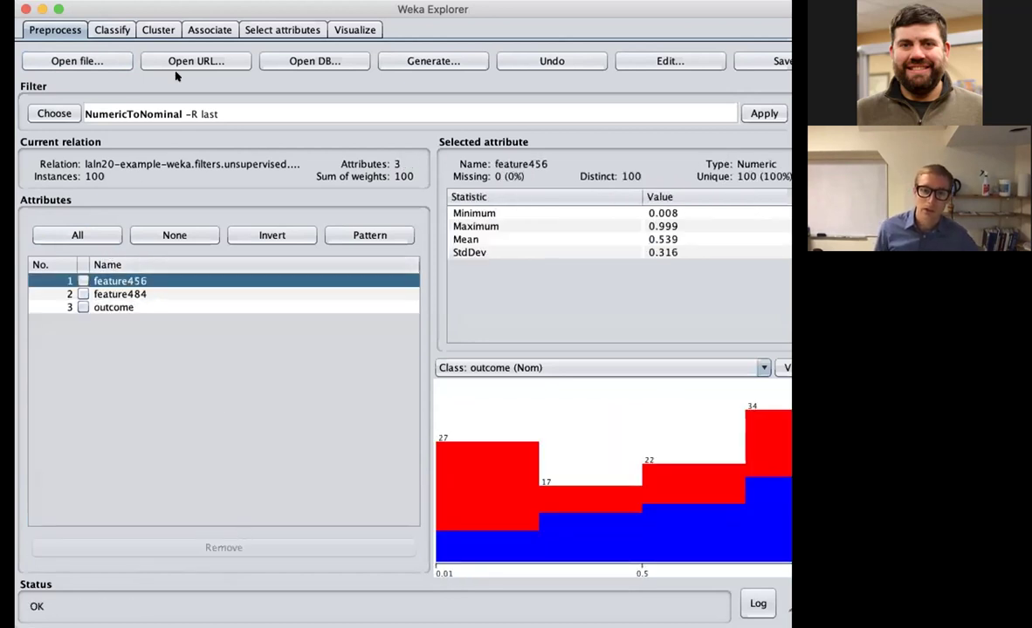
Rerun the Logistic classifier with 10-fold cross-validation on the reduced attribute set.
left_click(112, 30)
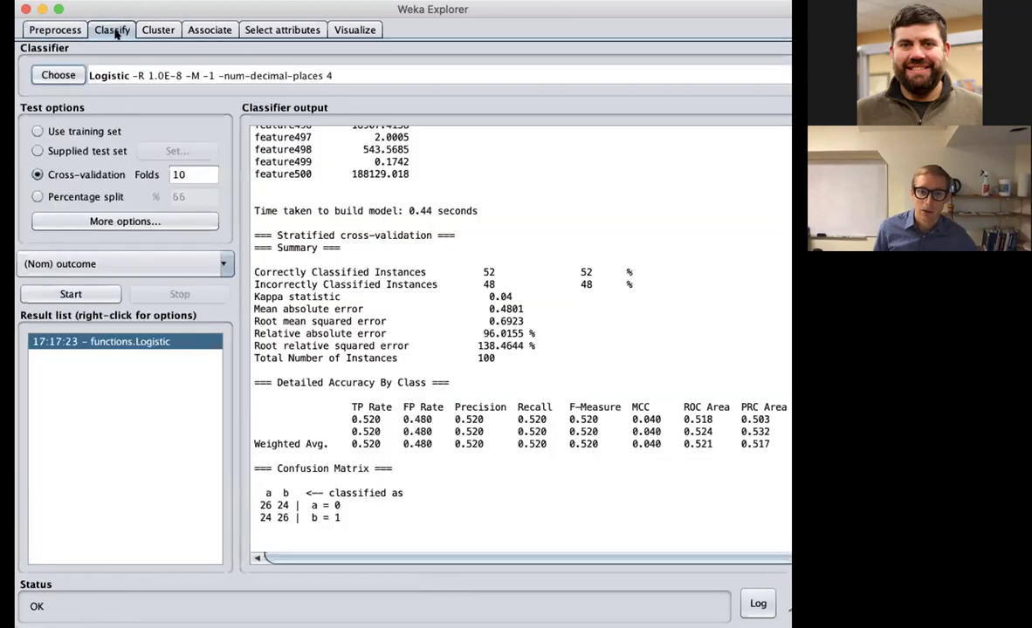
left_click(72, 294)
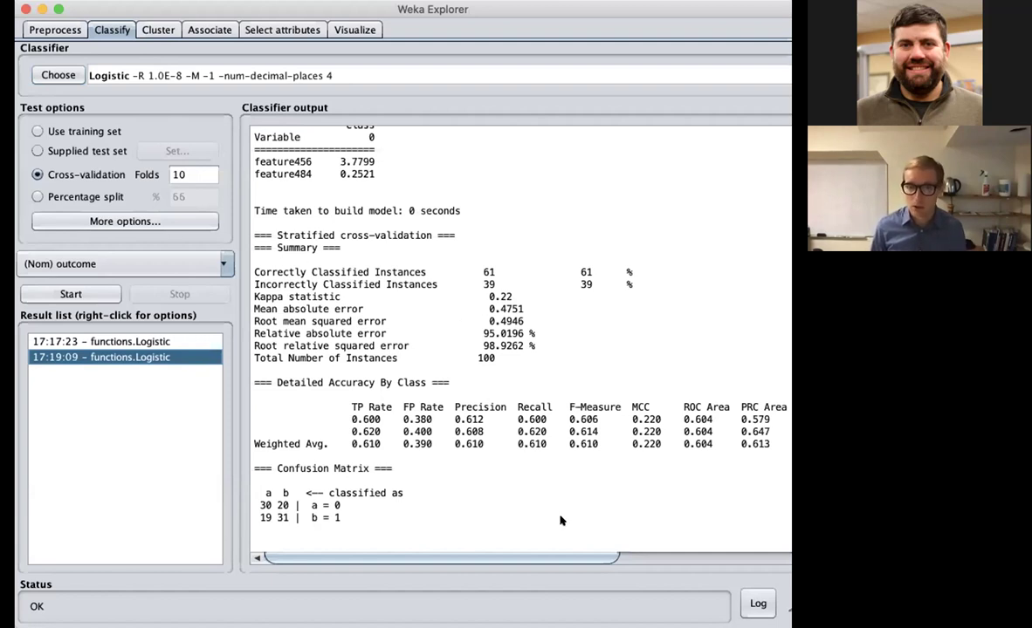
Switch to the slide presentation and advance from the Demo slide to the Python demo slide.
key("super+Tab")
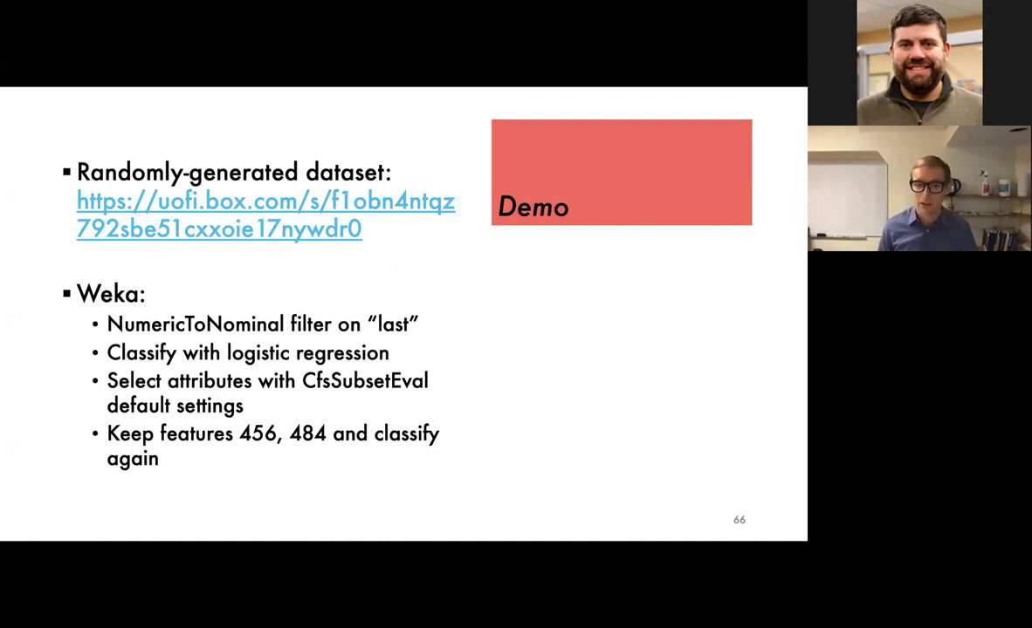
key("Right")
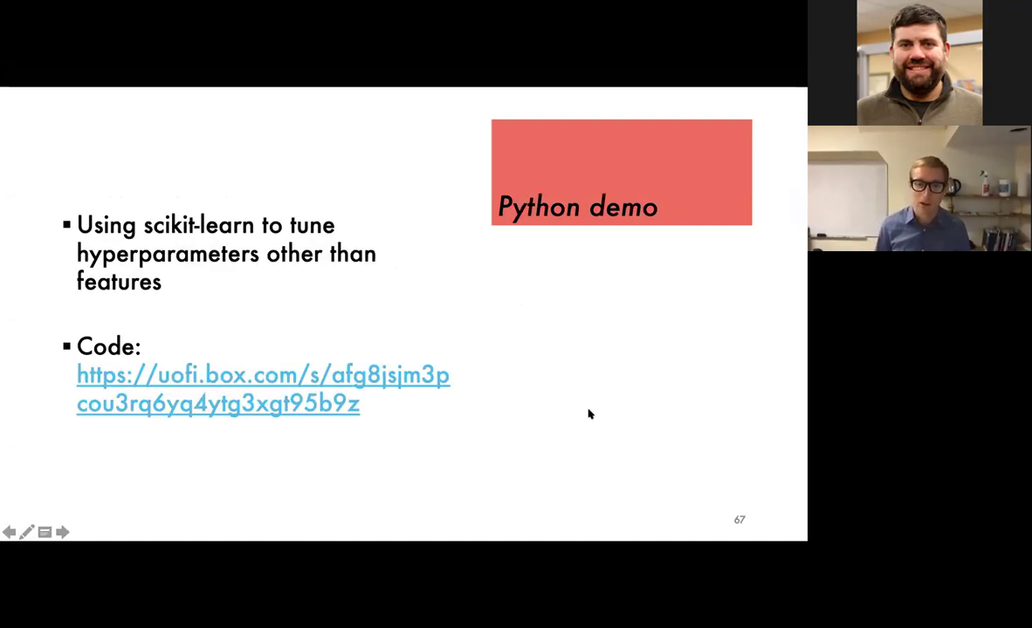